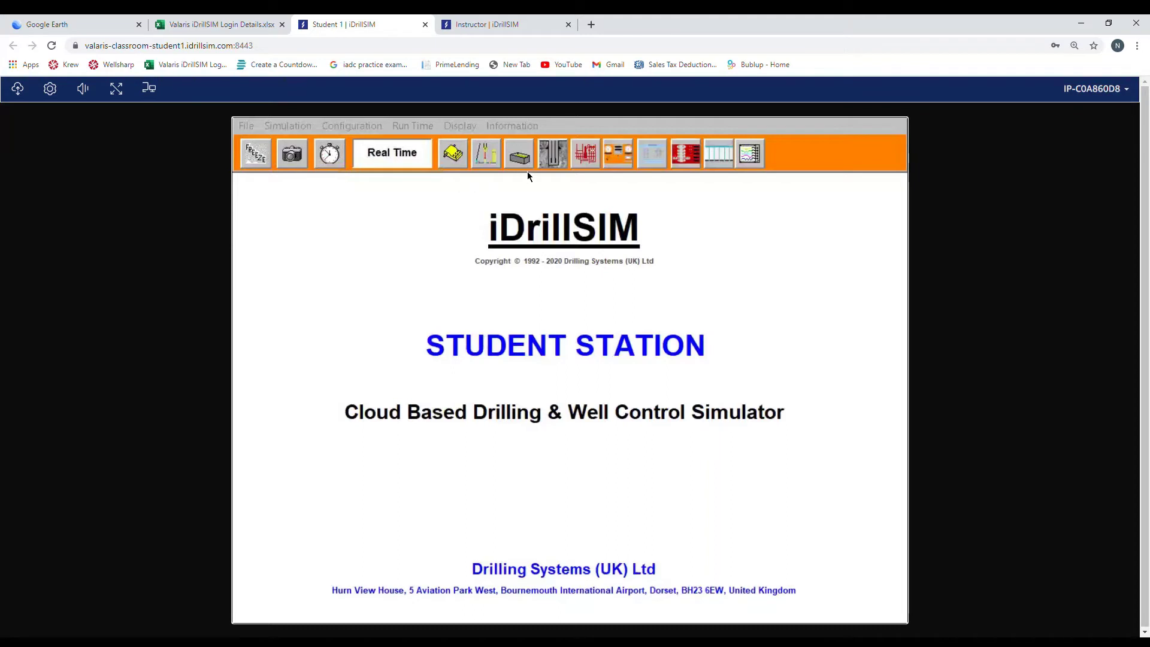
Step: Unfreeze the simulation and open the upper, kill-side and both TAP valves, closing lower-left and CHOKE
click(588, 157)
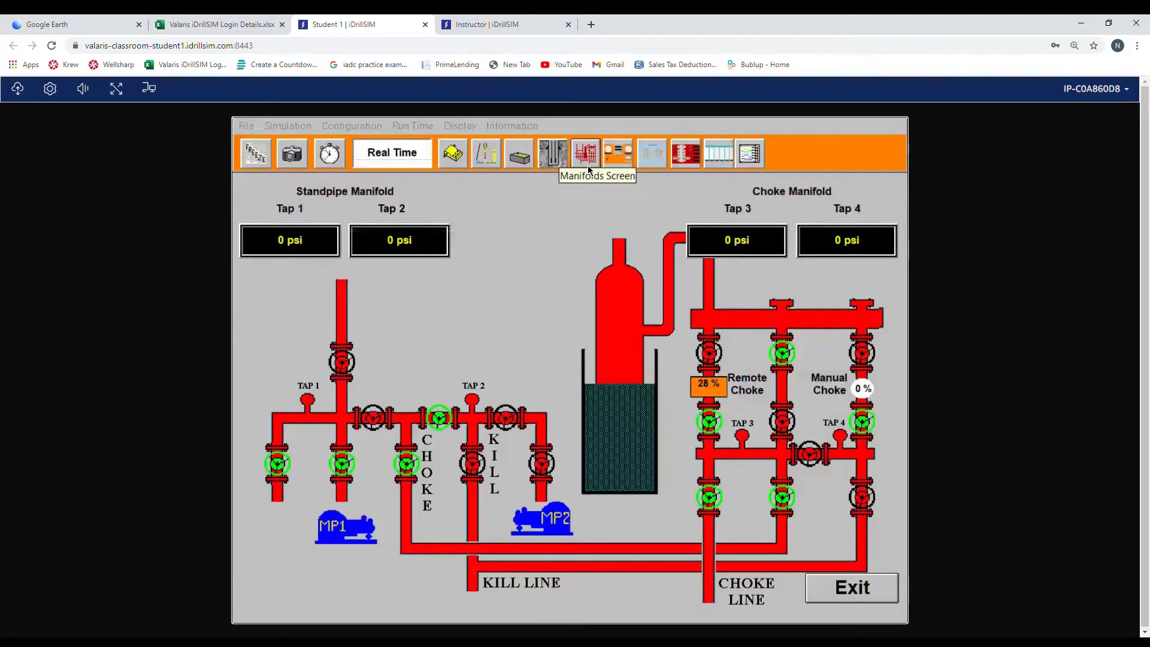
click(254, 153)
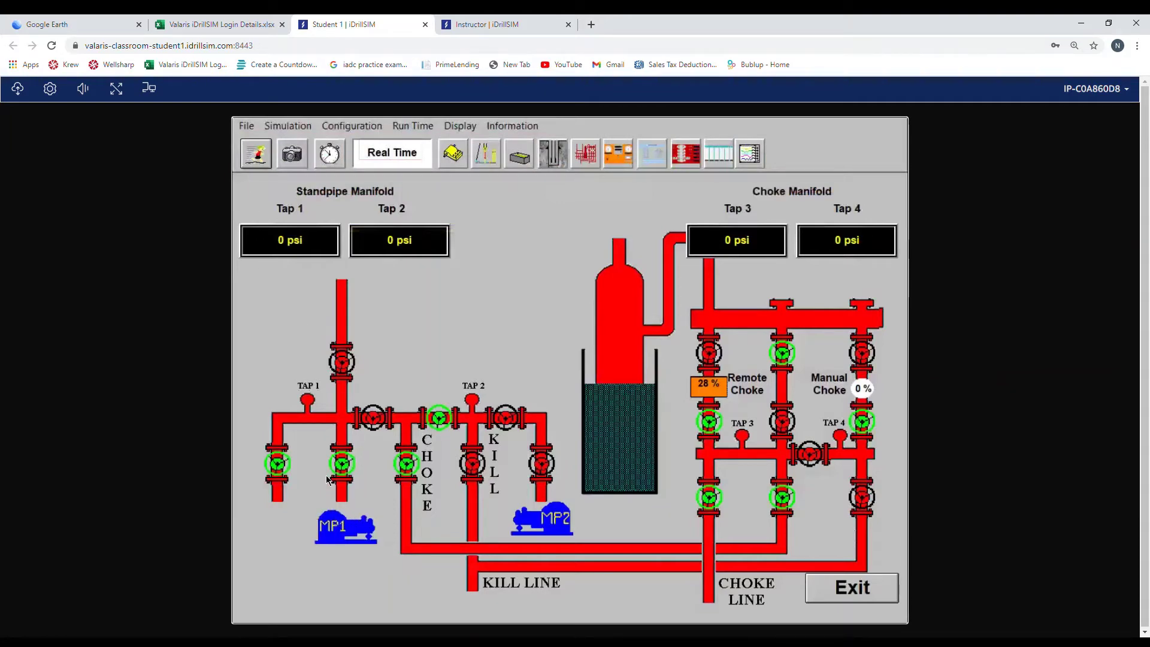
click(346, 368)
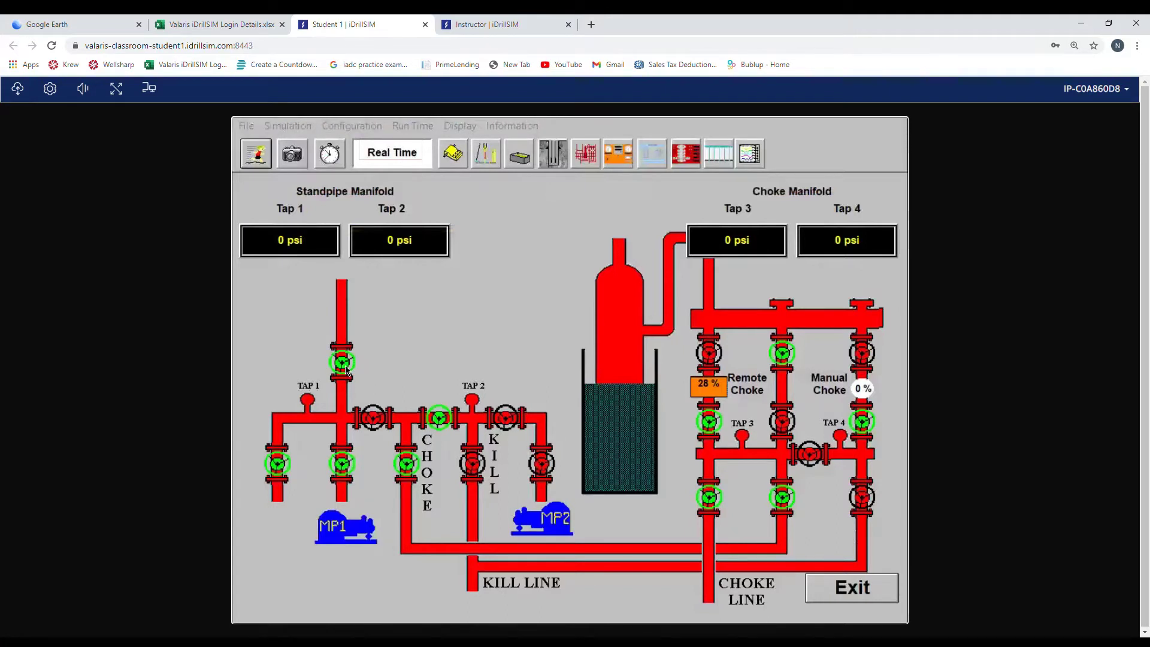
click(277, 473)
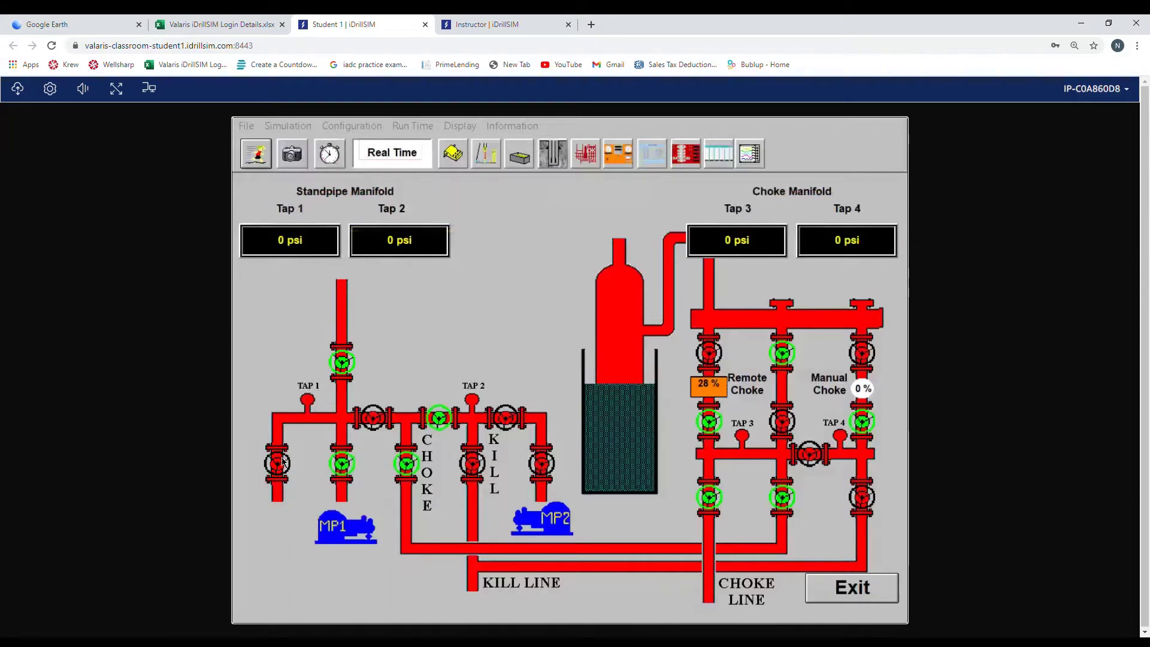
click(543, 473)
click(517, 420)
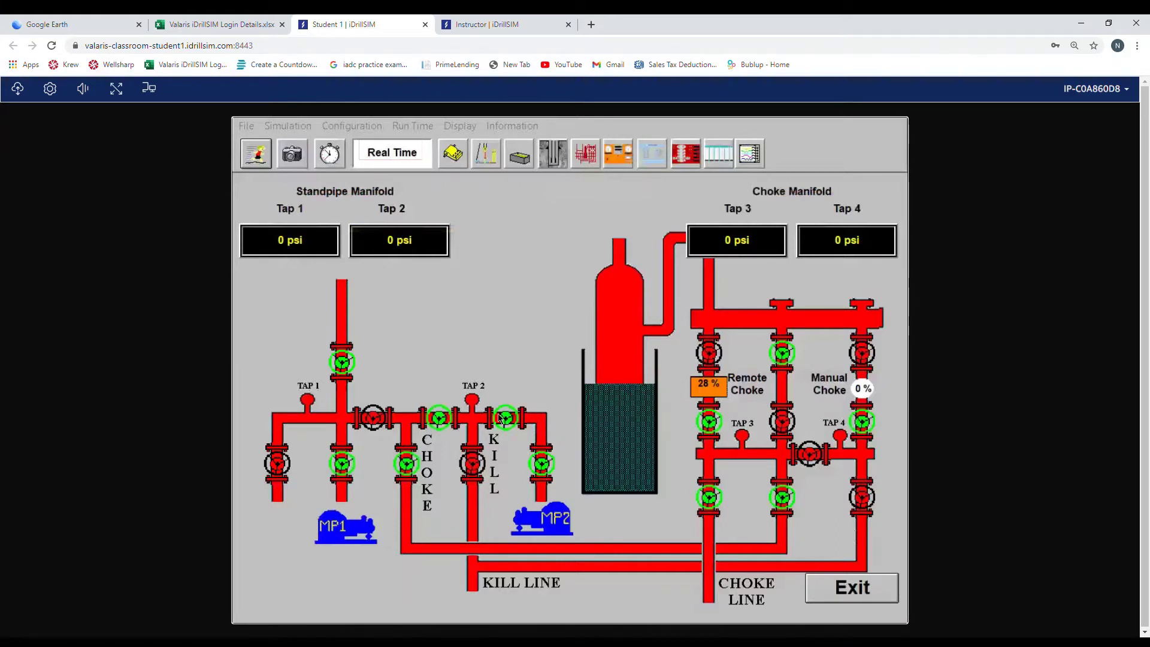
click(373, 421)
click(406, 465)
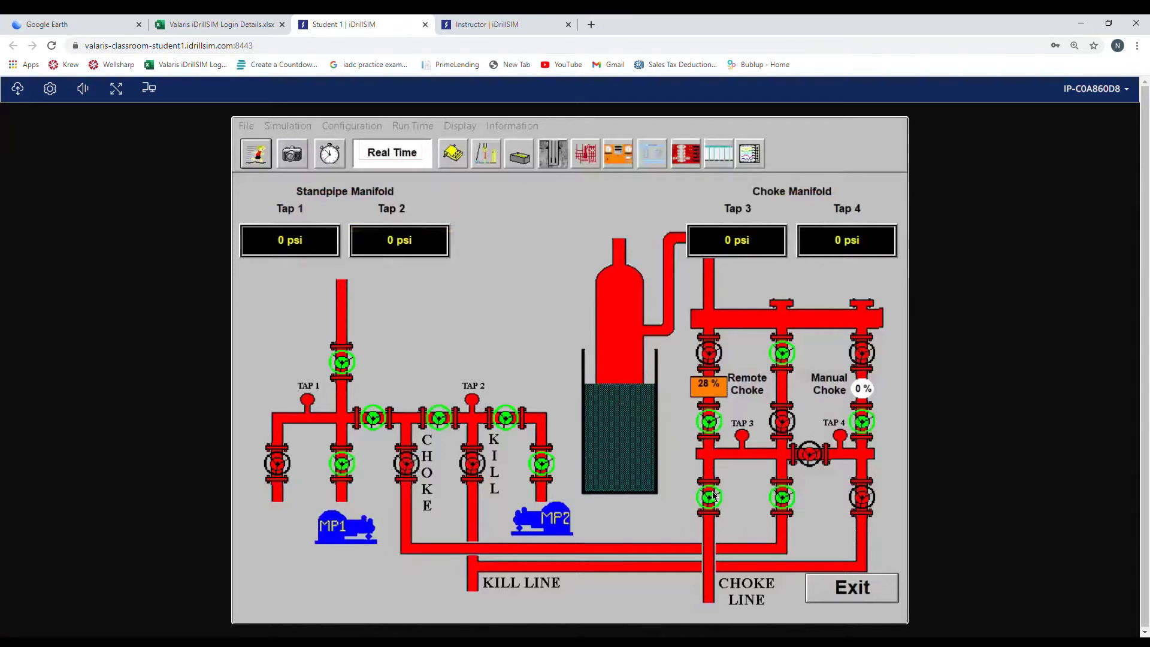
Step: Open the top-left, top-right and lower-right choke valves; close the top-middle and lower-middle ones
click(709, 354)
click(783, 355)
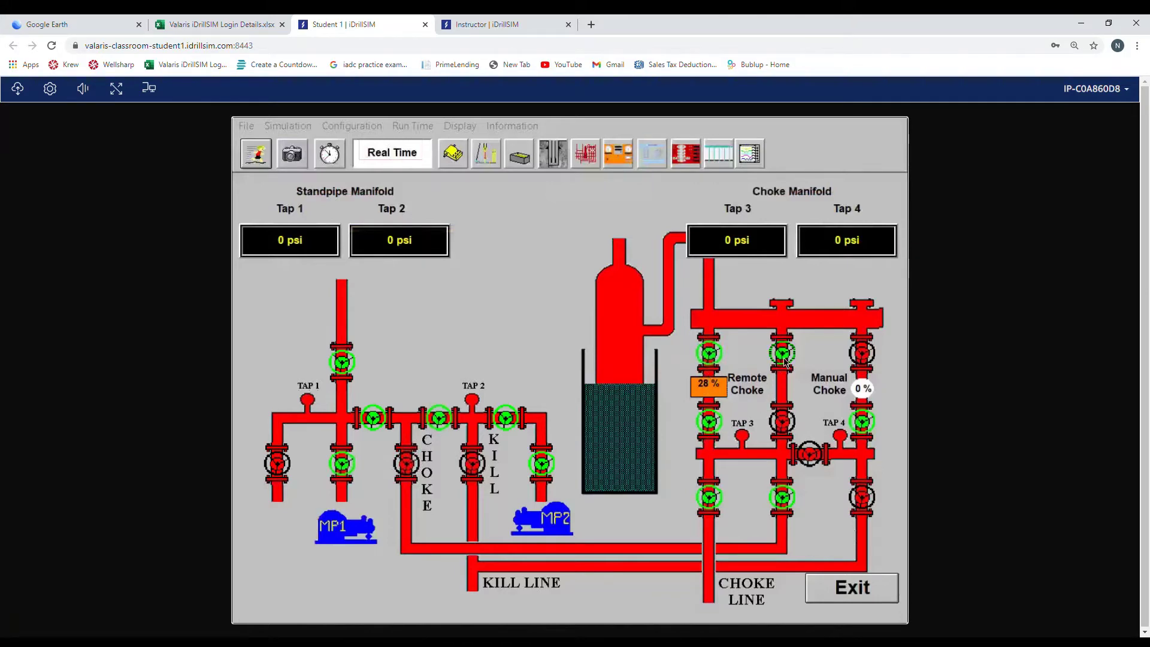
click(783, 505)
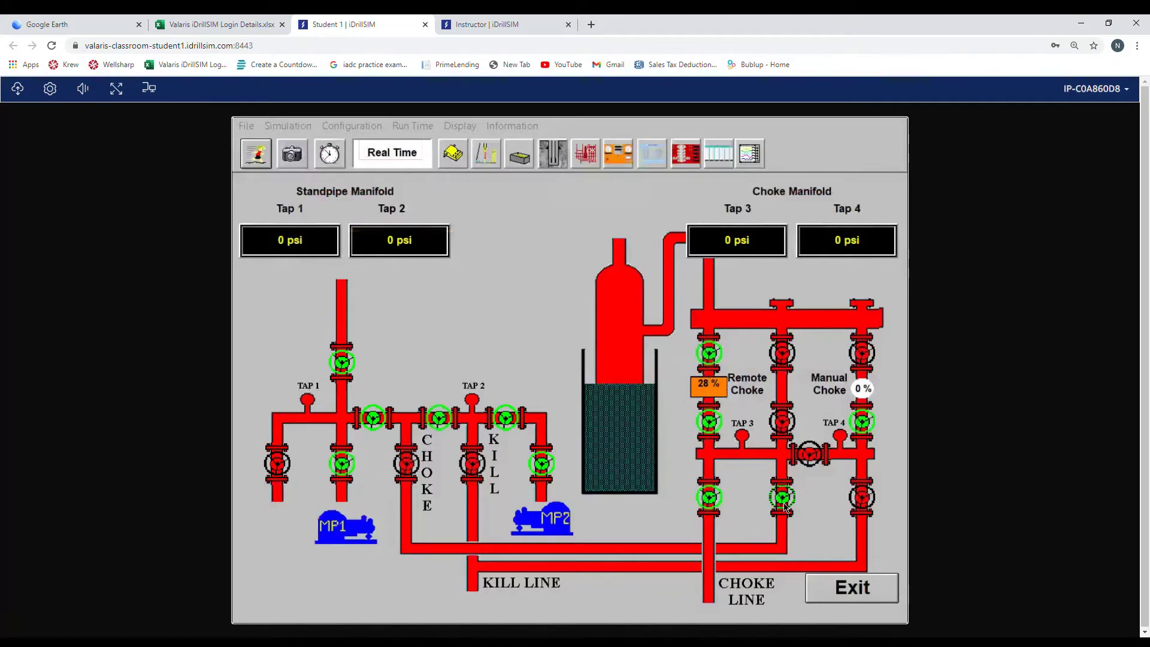
click(864, 507)
click(867, 350)
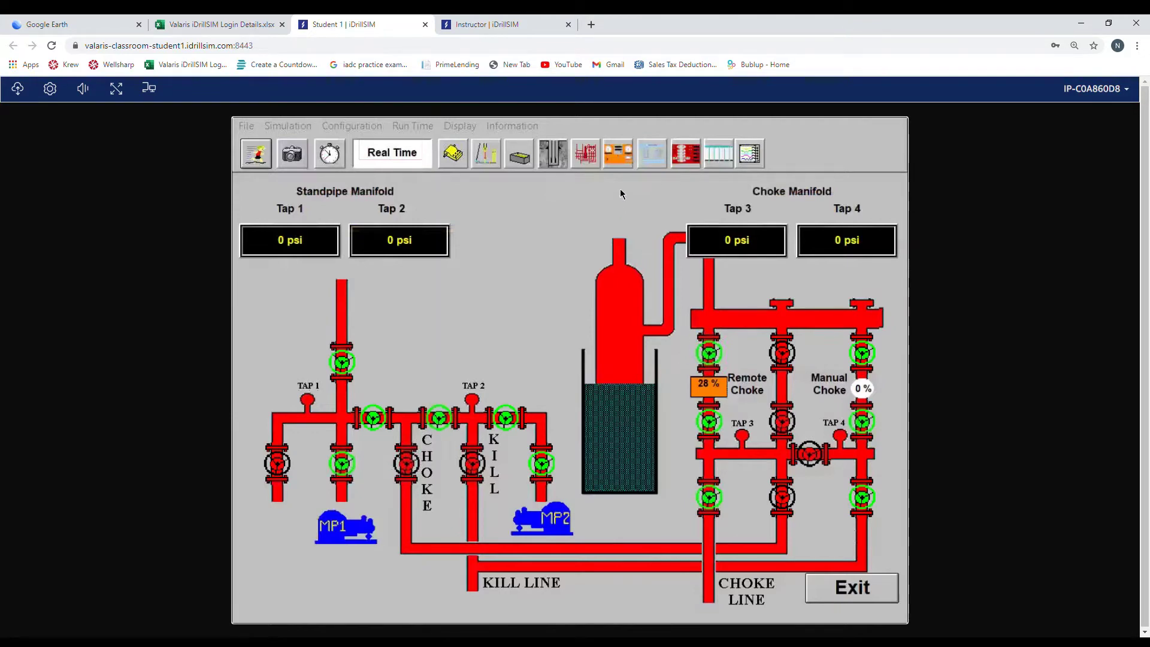
Step: Drive the remote choke to 0 % closed on its control panel, then return to Manifolds
click(618, 157)
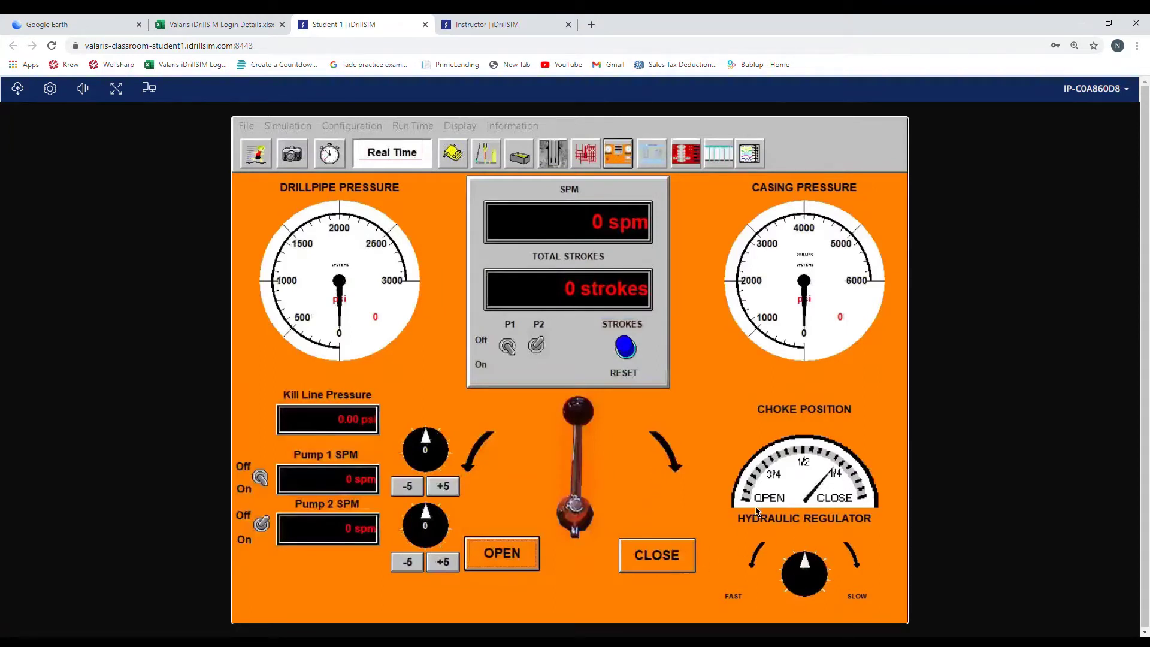
click(646, 558)
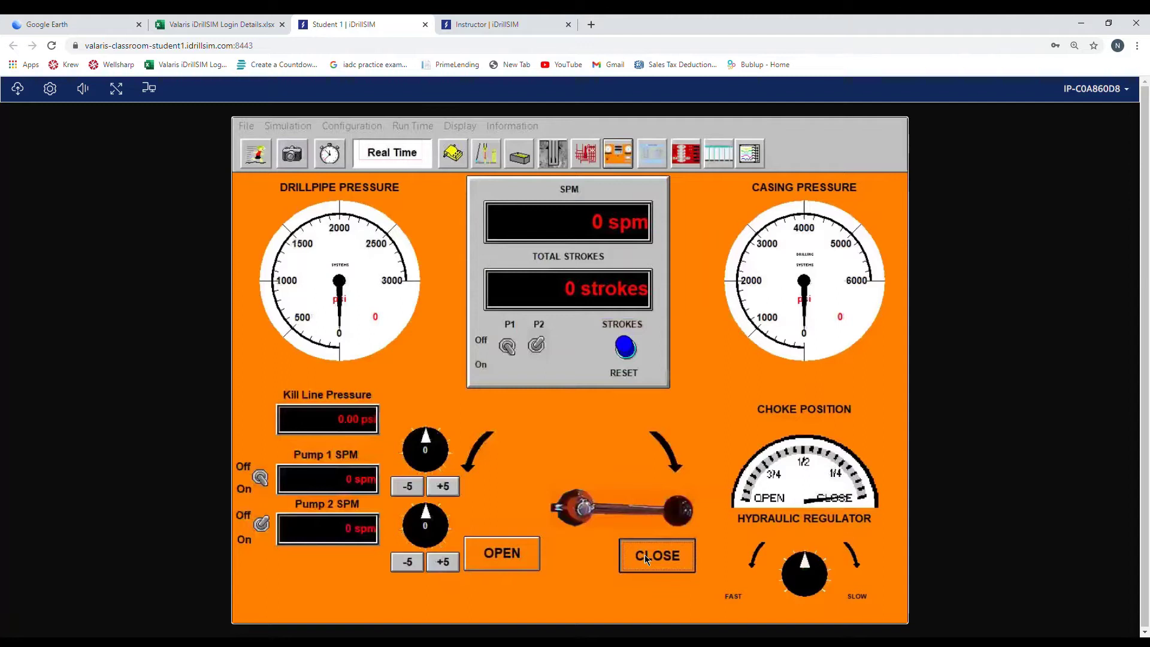
click(645, 555)
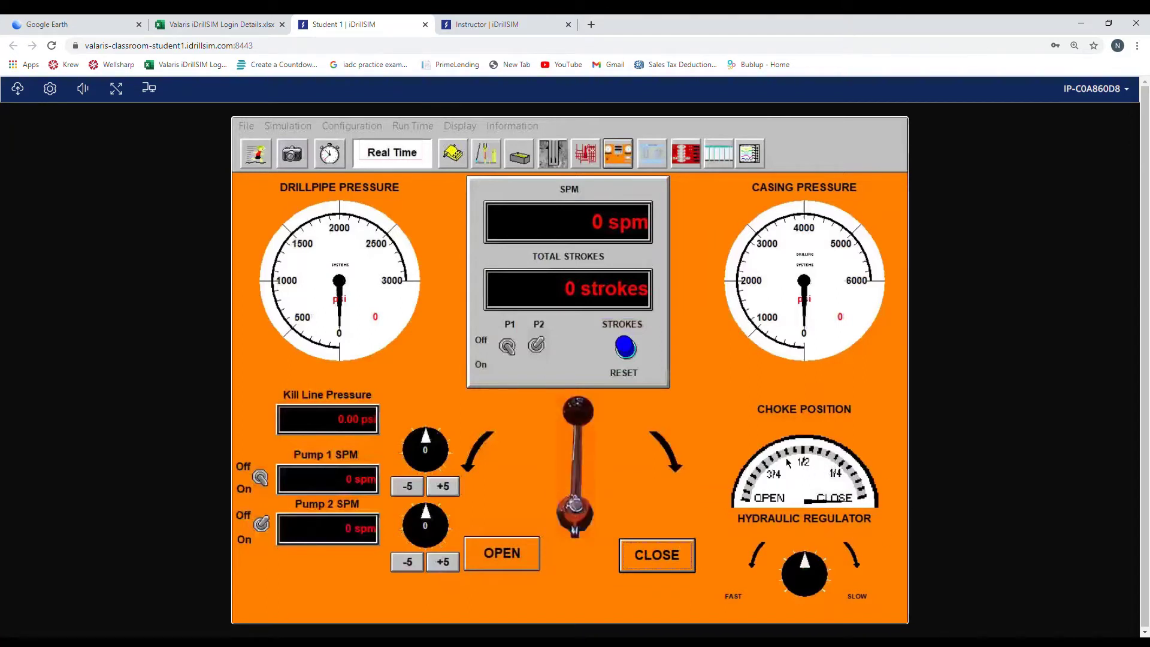
click(585, 152)
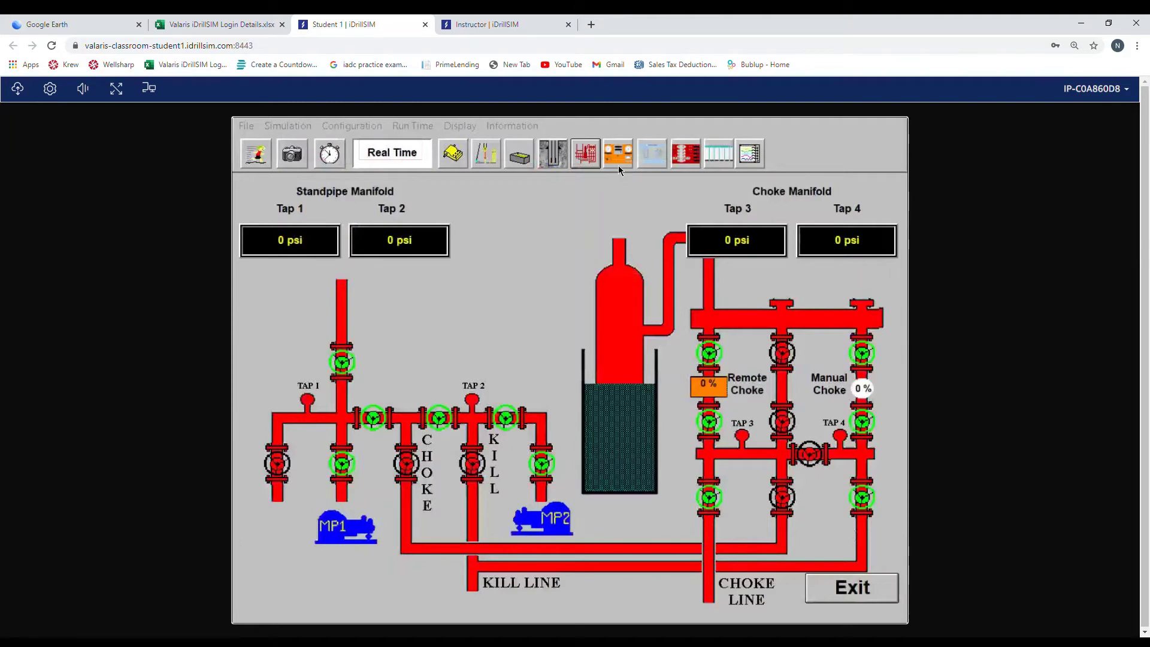
Step: On the BOP panel, arm the controls and raise annular pressure to 1,030 psi
click(684, 157)
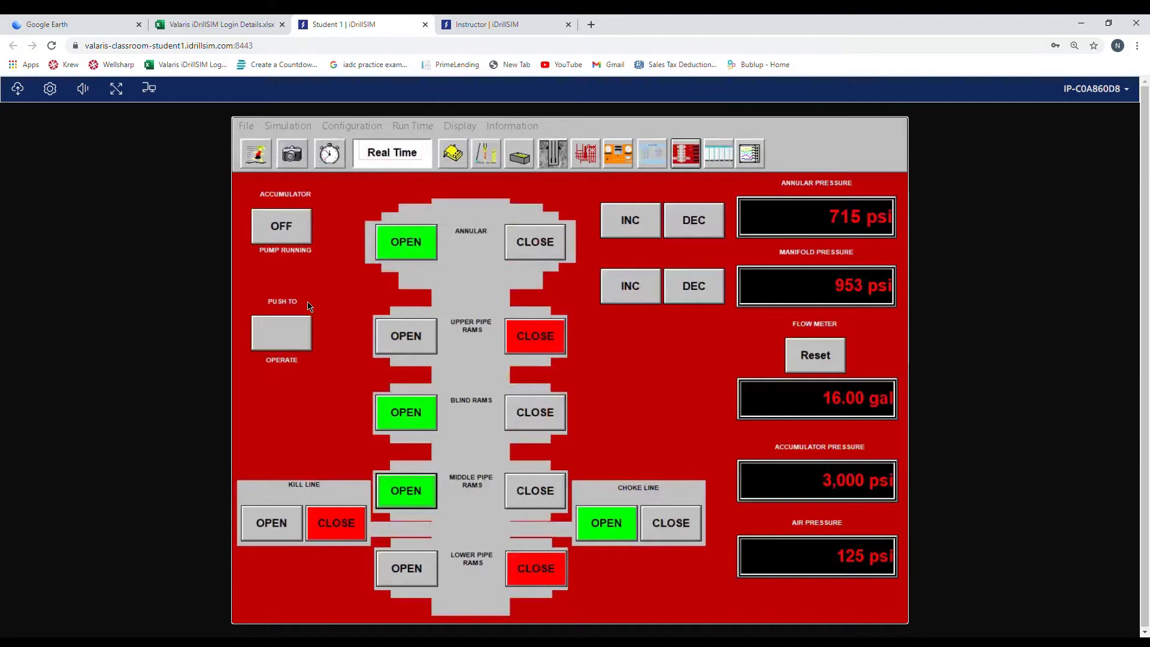
click(285, 329)
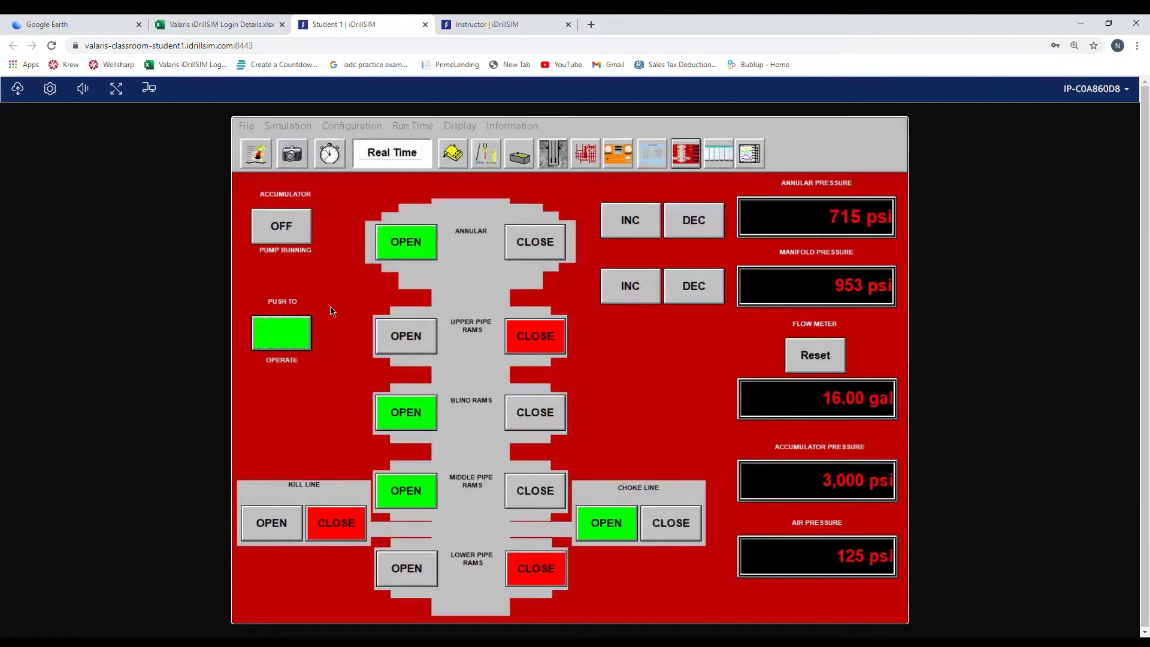
click(625, 230)
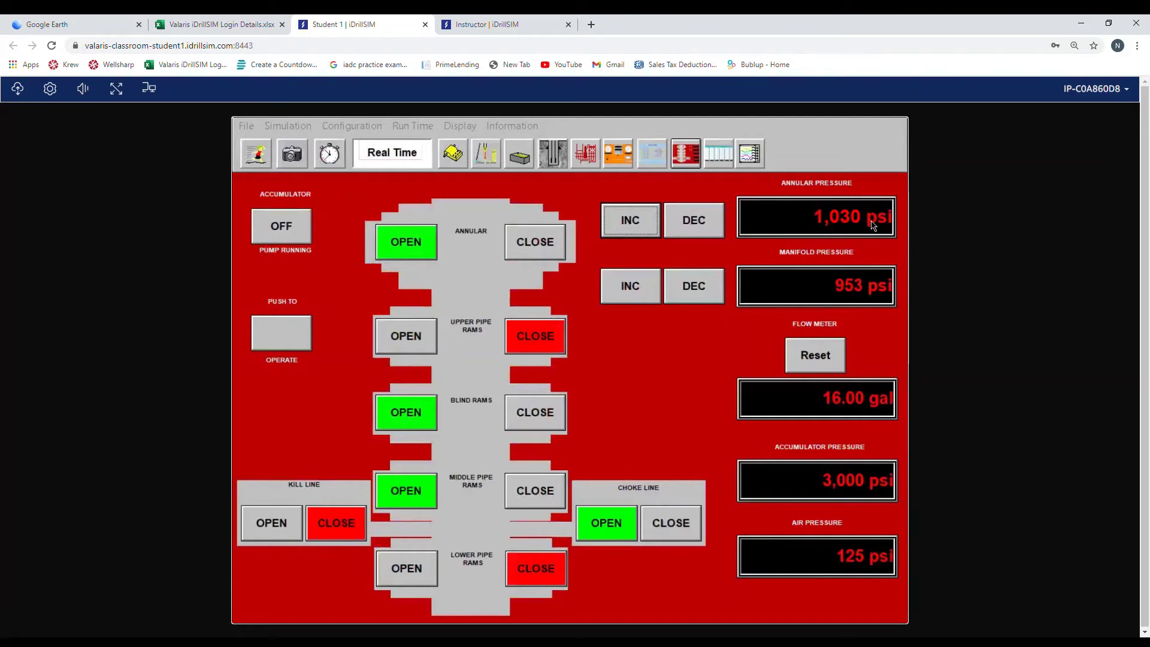
click(287, 337)
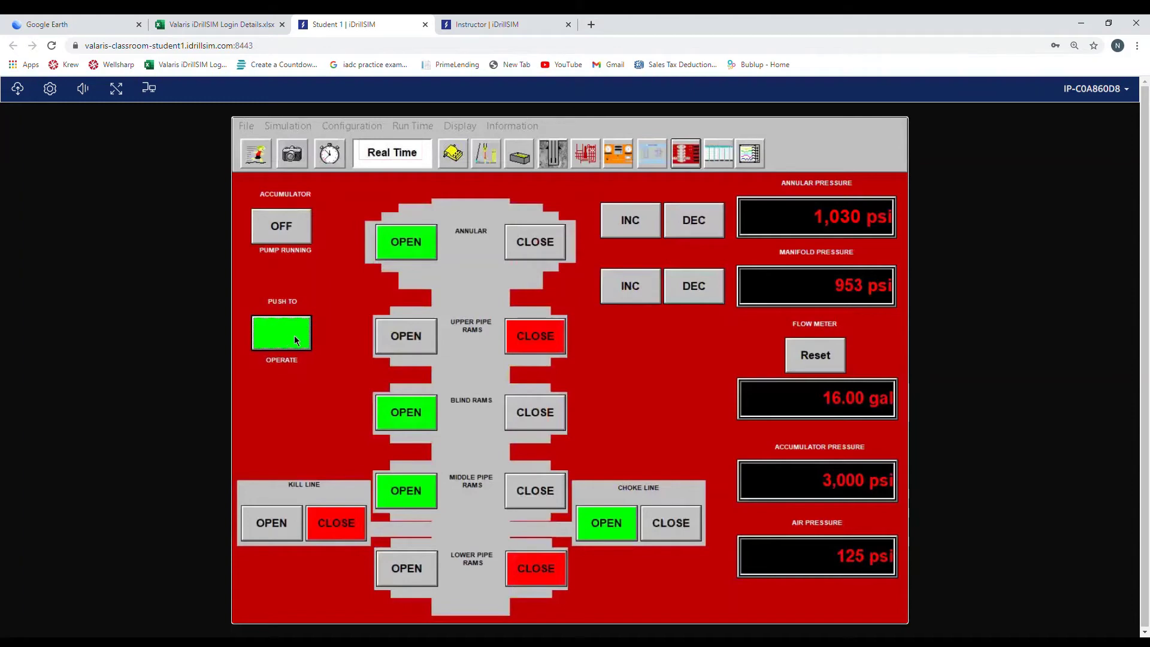
Step: Increase the BOP manifold pressure to 1,530 psi
click(628, 290)
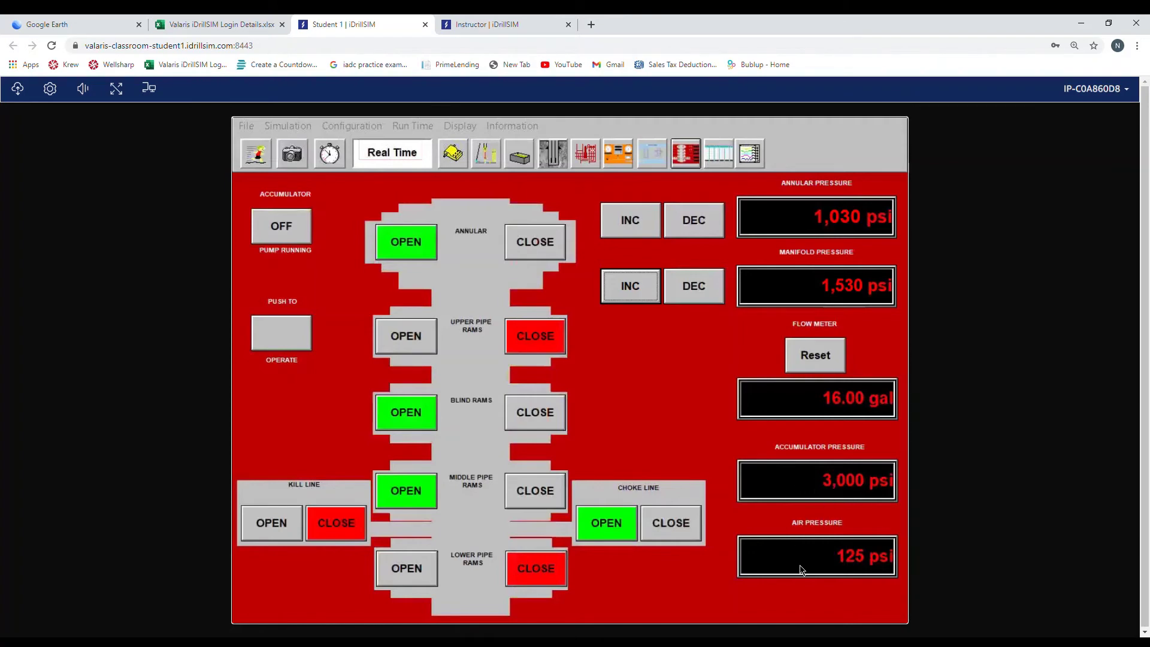
Step: Zero the flow meter, arm the BOP controls and open the upper pipe rams
click(817, 353)
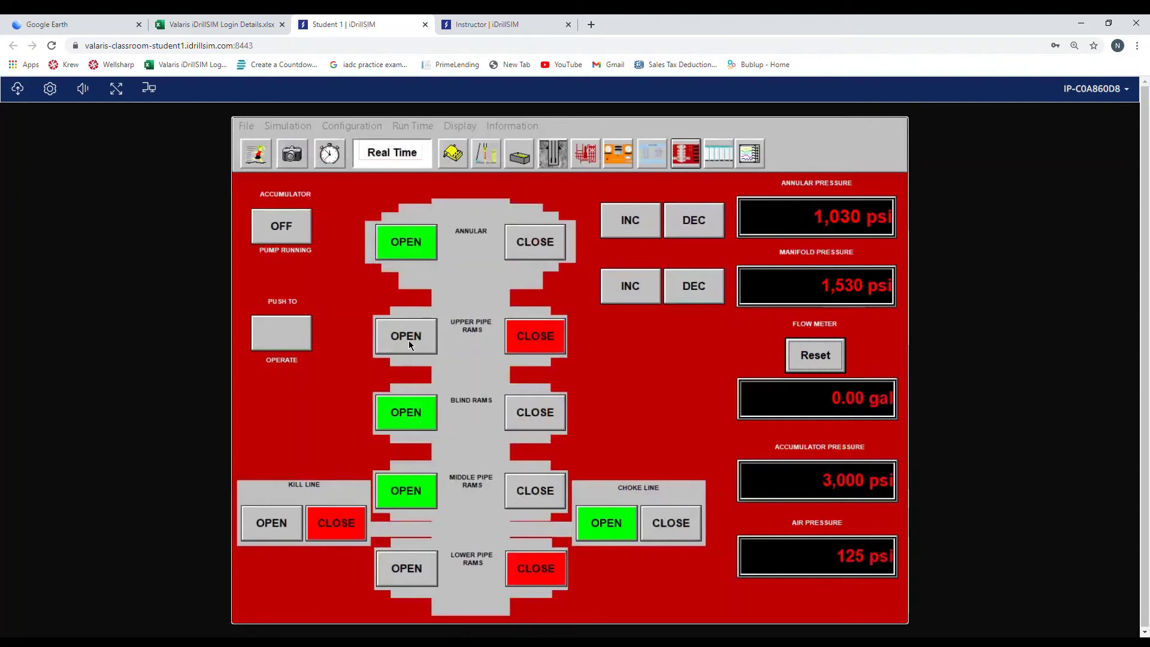
click(283, 345)
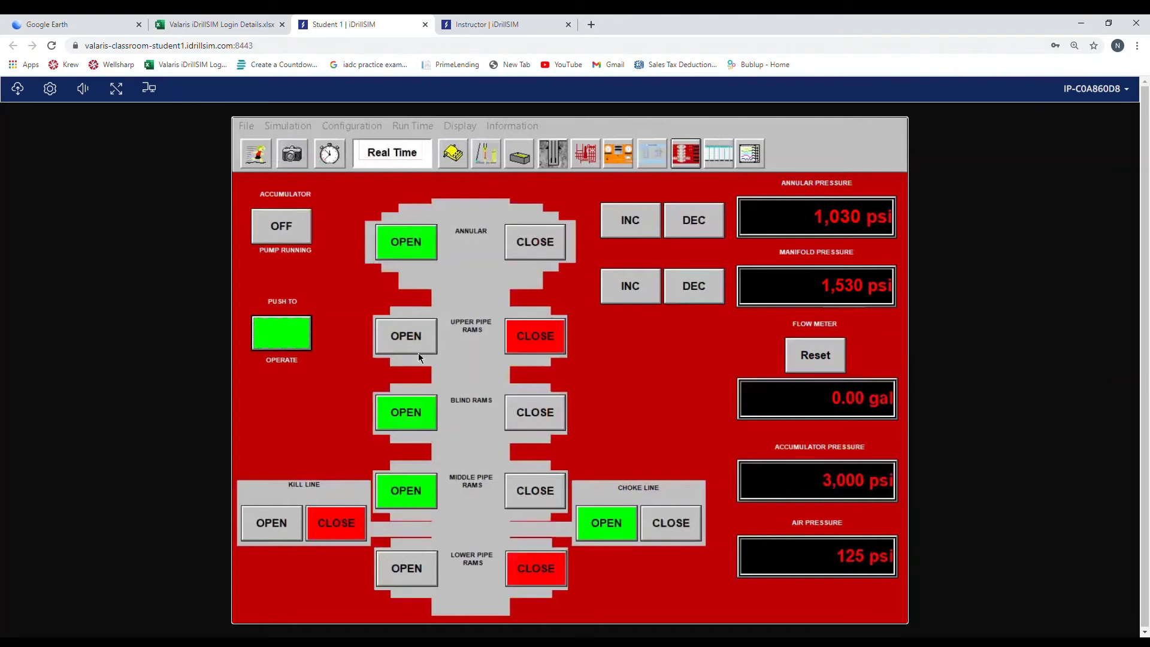
click(400, 340)
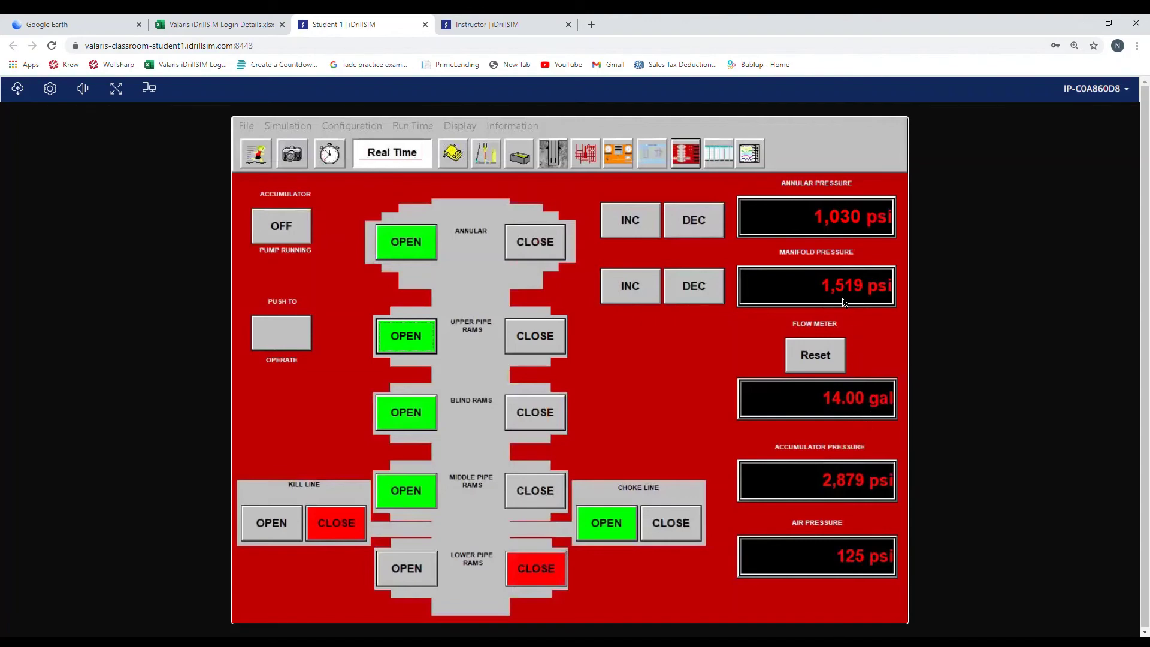
Step: Zero the flow meter, arm the BOP controls and open the lower pipe rams
click(831, 358)
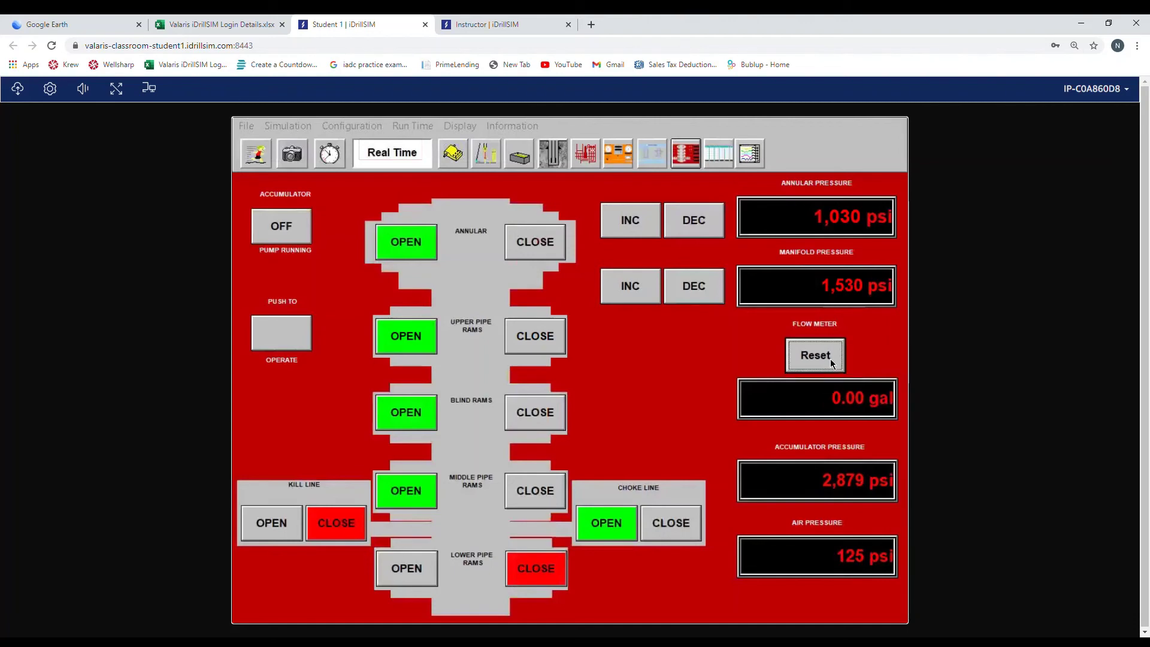
click(283, 328)
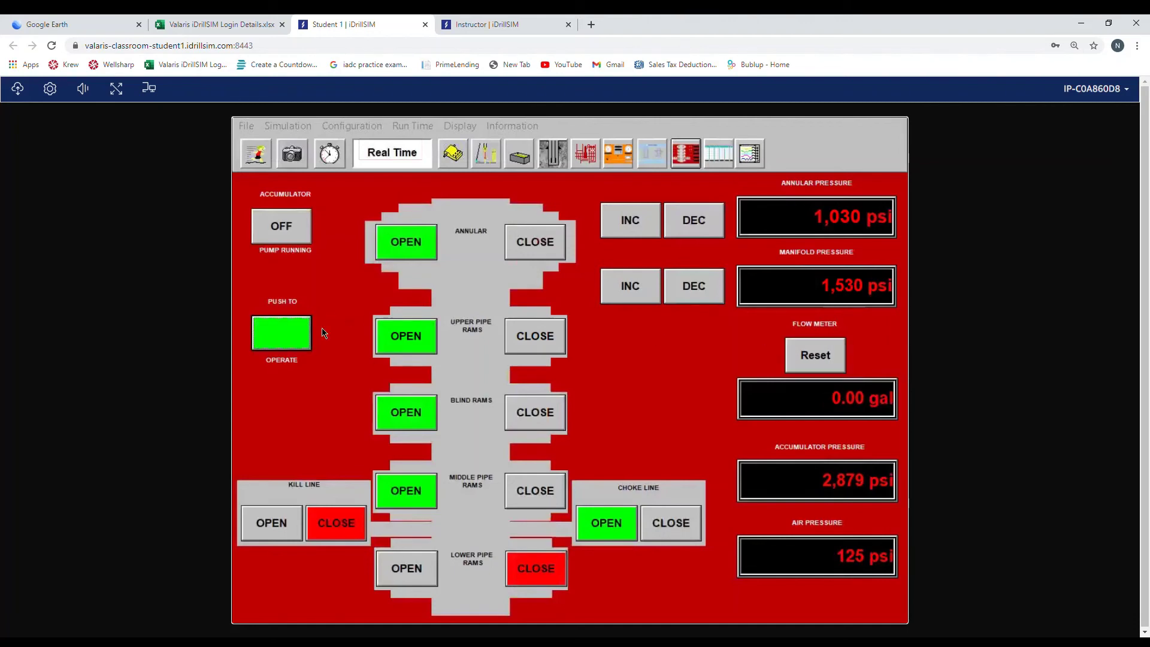
click(402, 569)
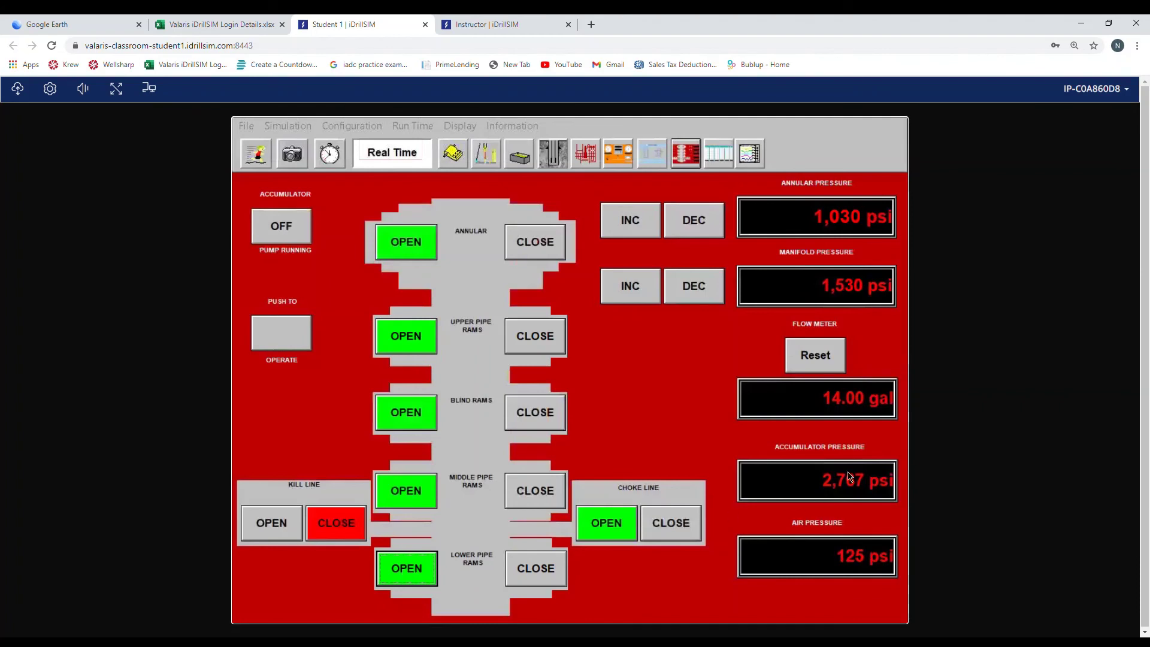
Step: Zero the flow meter, arm the BOP controls, close the choke line and dismiss the update notice
click(814, 345)
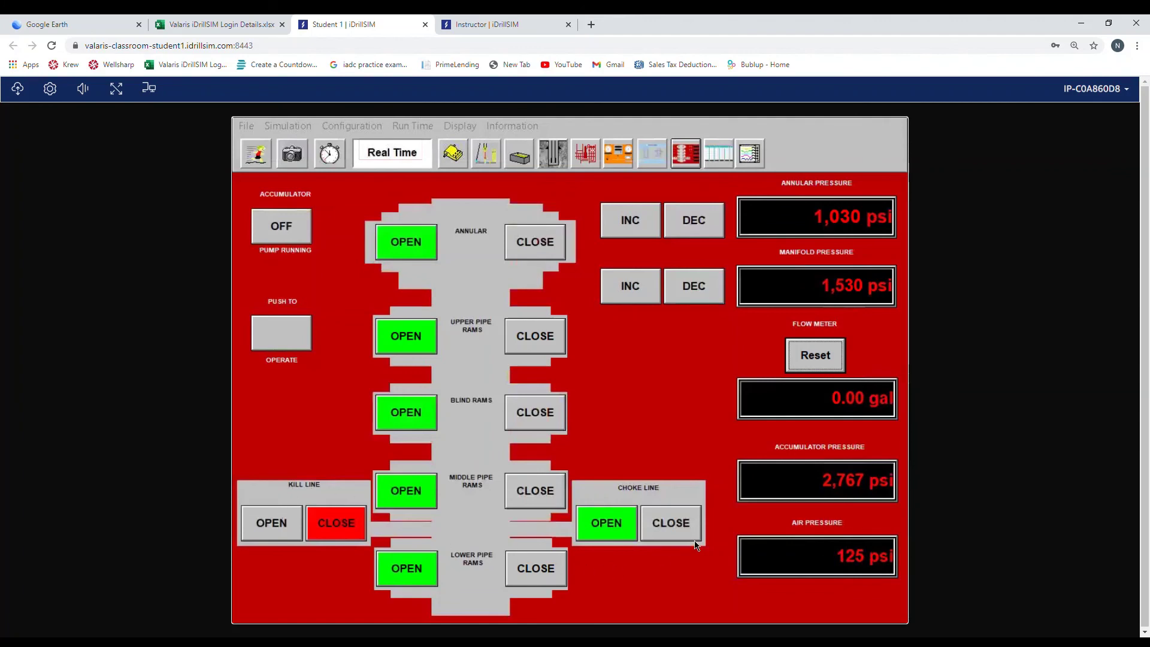
click(271, 337)
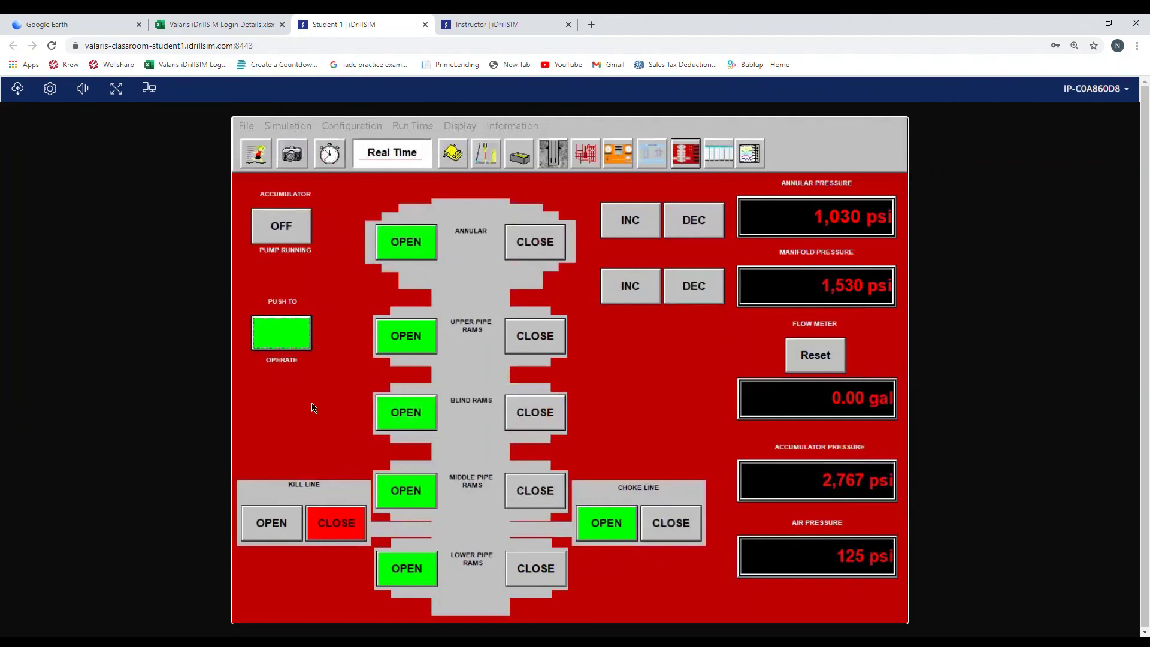
click(668, 530)
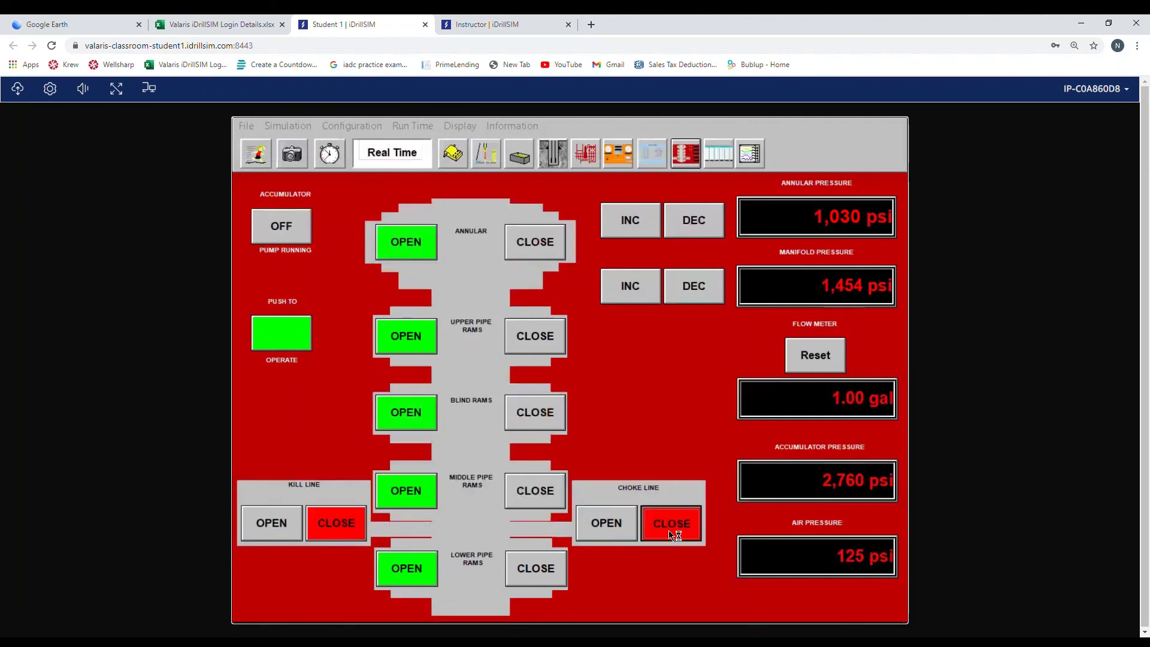
click(880, 489)
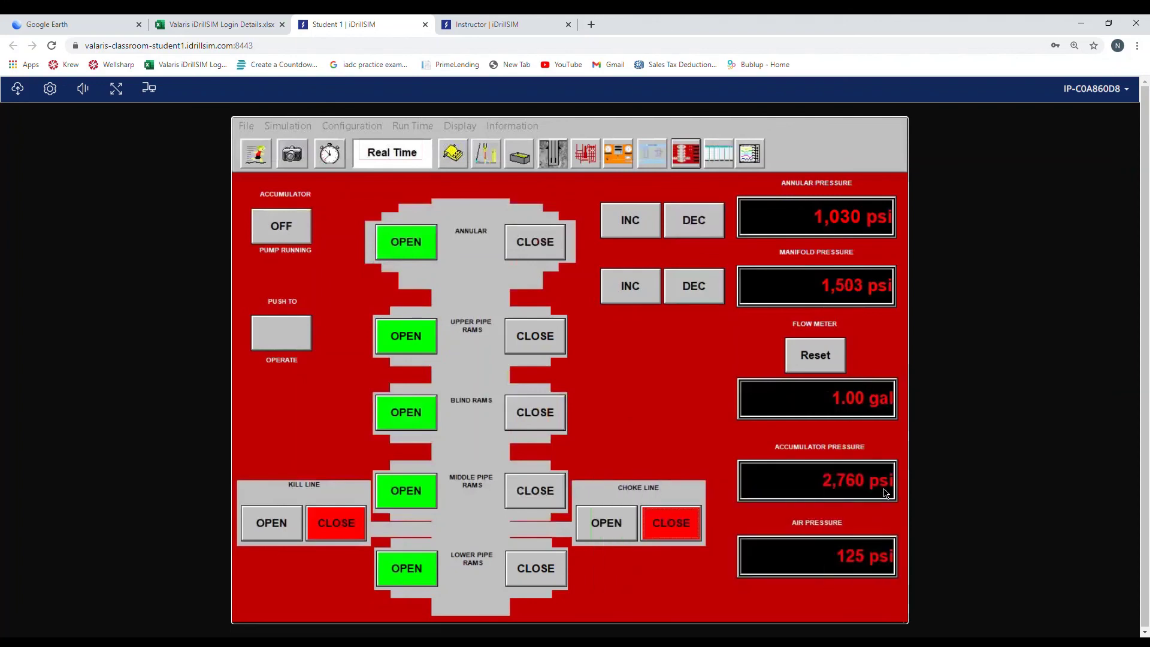